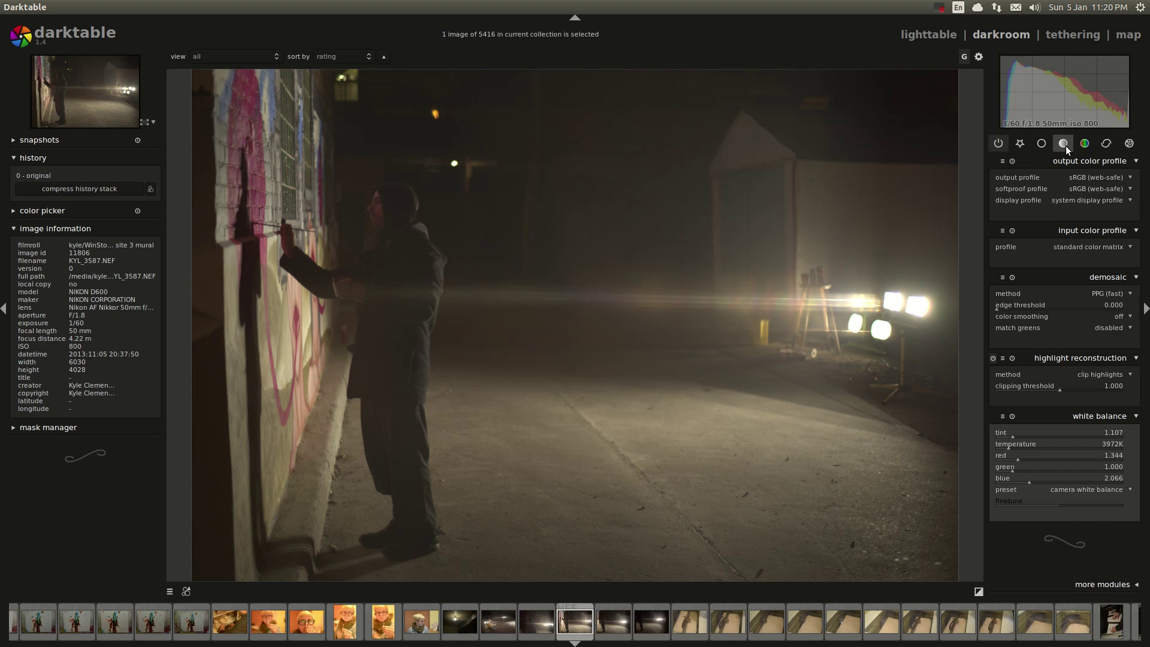
- Bend the tone curve into an S-shape, lifting the upper node and pulling the shadows down
click(1063, 145)
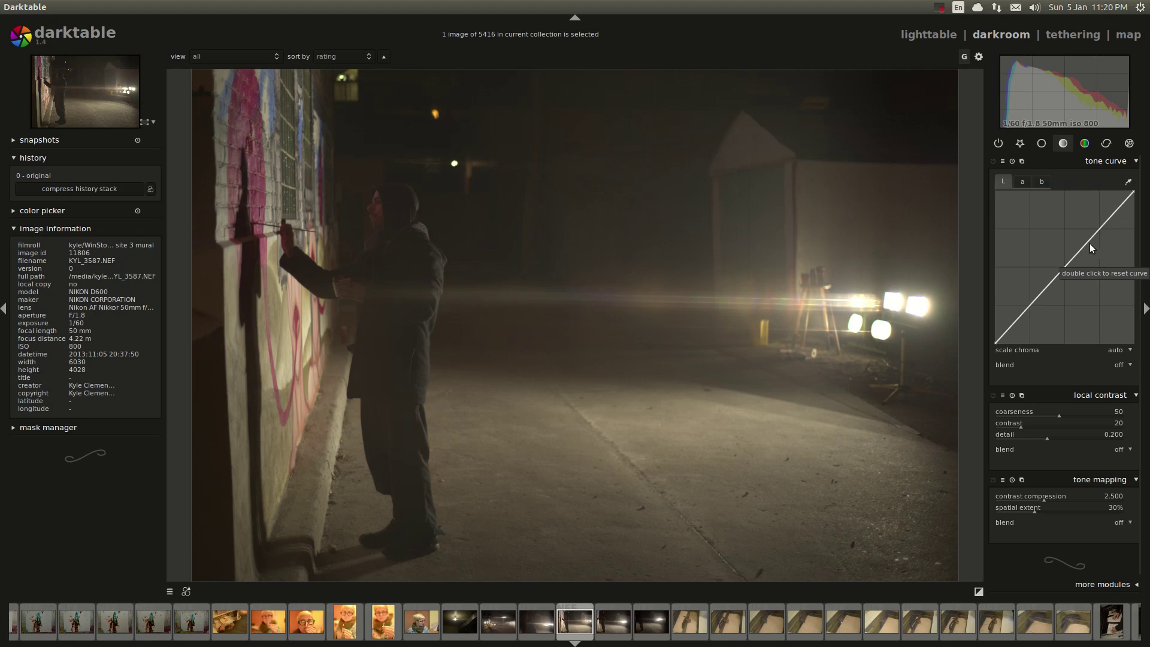
drag(1095, 232, 1085, 217)
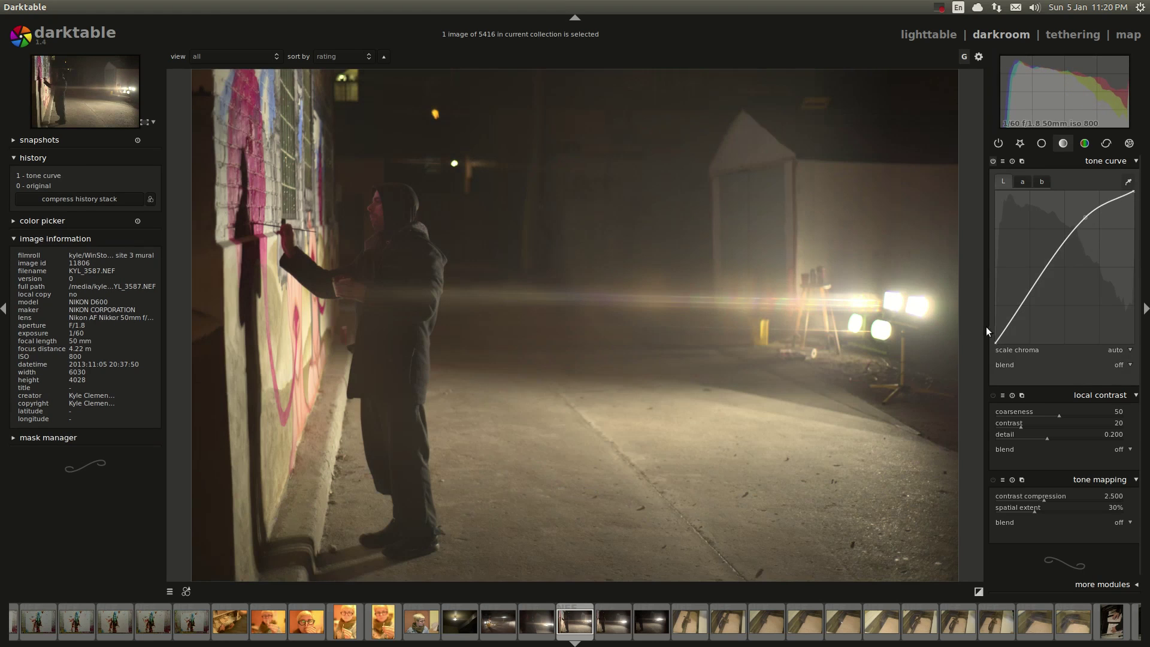
mouse_move(994, 339)
mouse_down()
mouse_move(1008, 337)
mouse_move(996, 342)
mouse_up()
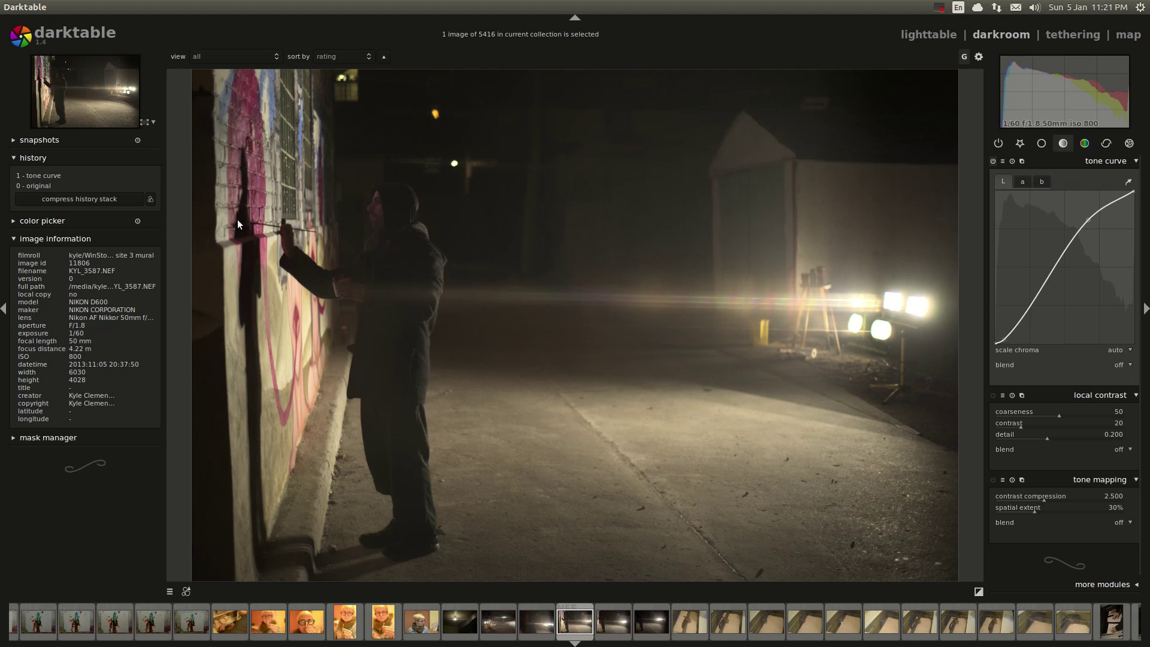
middle_click(375, 205)
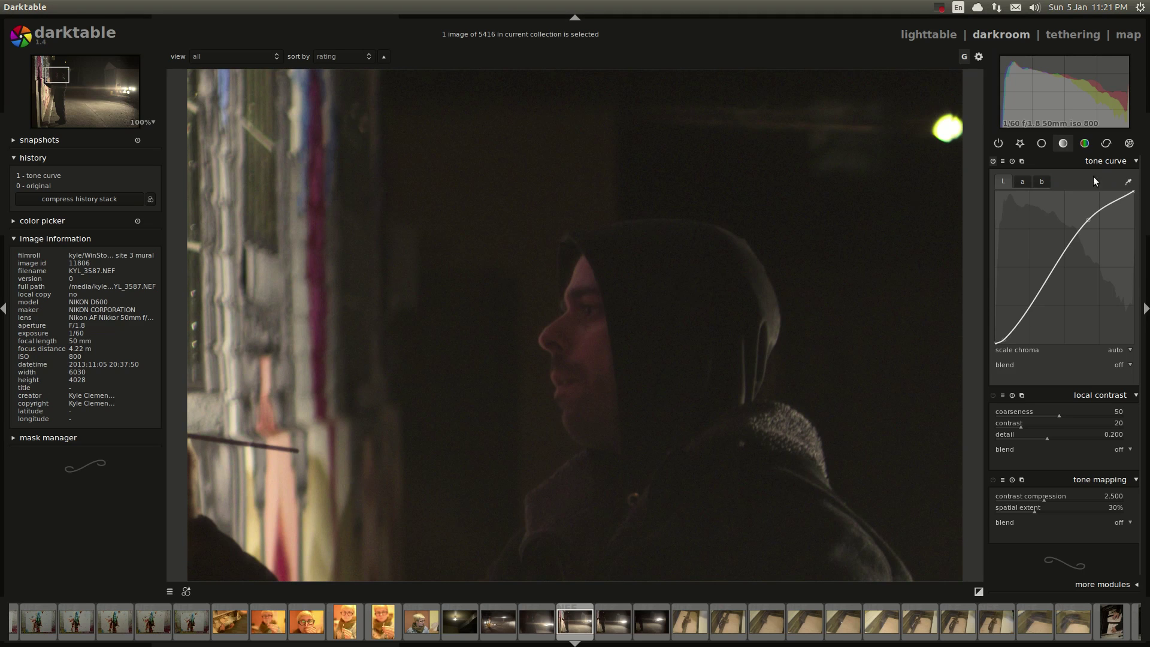
- Raise the curve at the sampled face tone, then lower a darker sampled tone (12.0 to 6.8)
click(1129, 182)
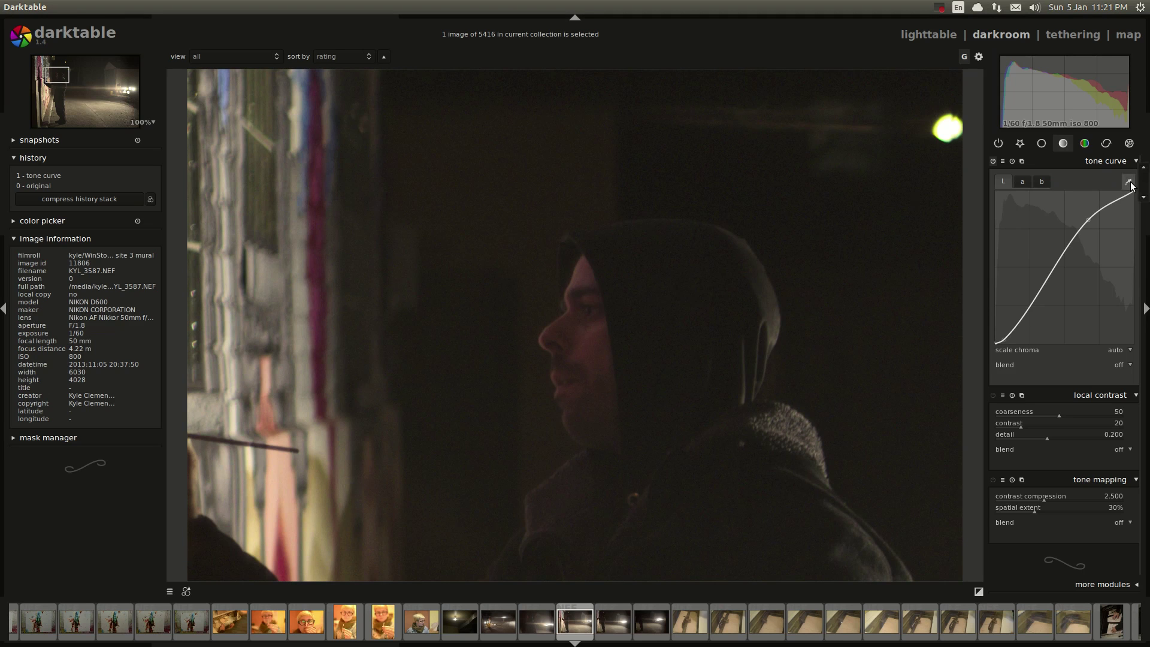
click(574, 279)
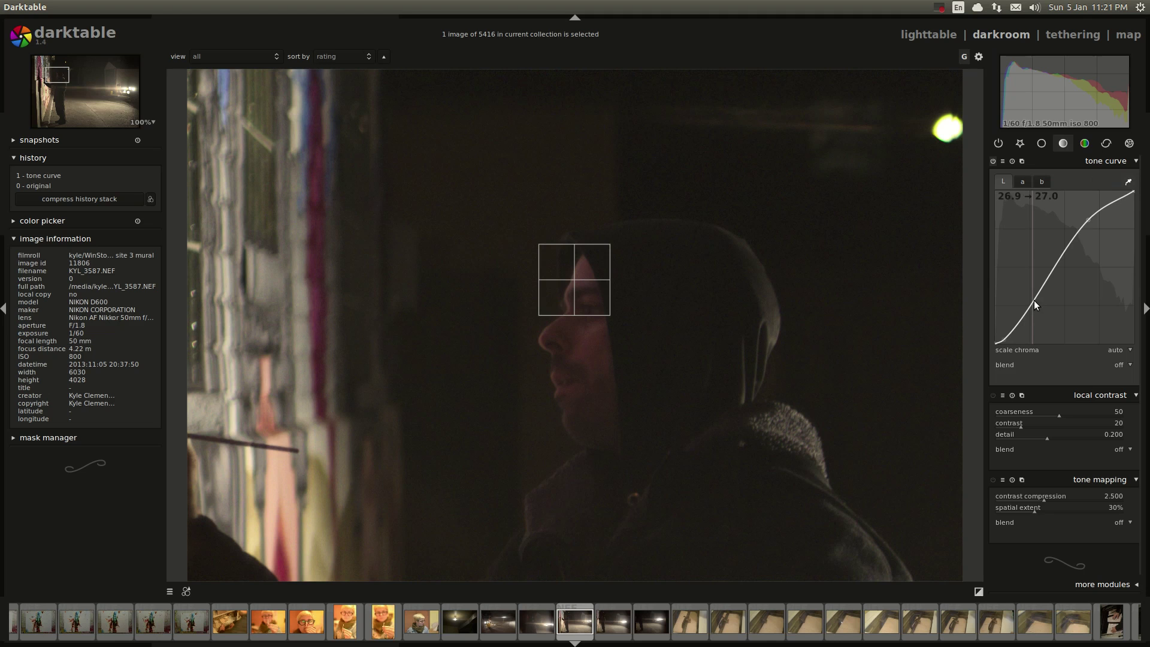
drag(1034, 300, 1033, 297)
click(565, 277)
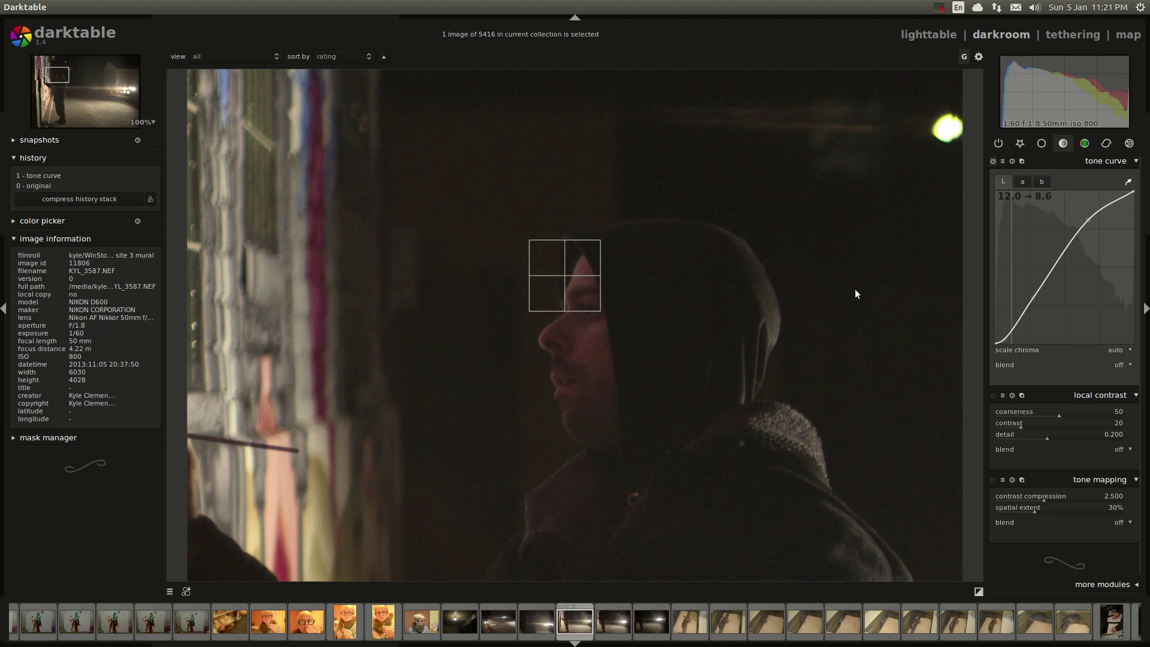
drag(1012, 331, 1013, 332)
scroll(671, 271, up, 1)
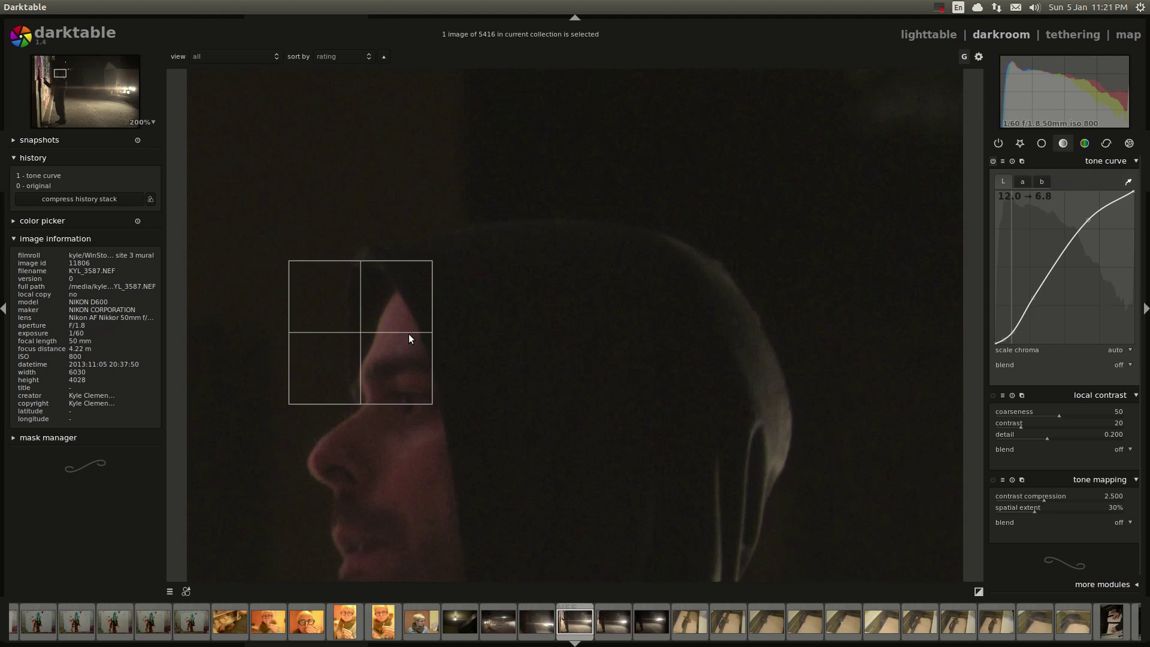
scroll(410, 334, down, 2)
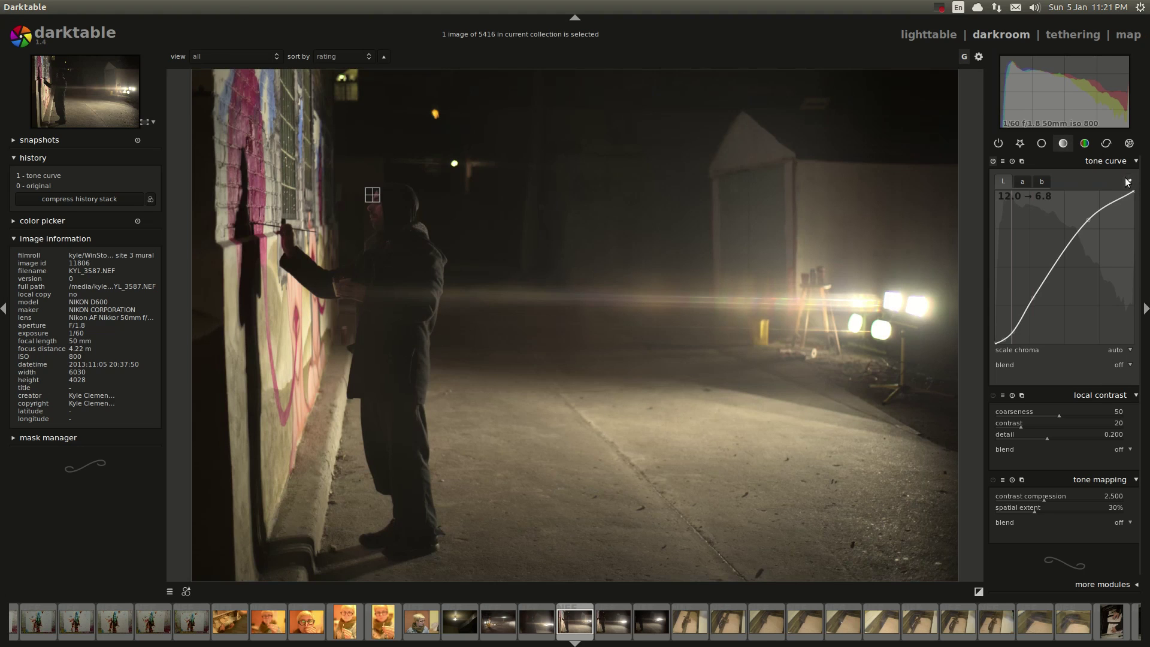
- Enable velvia and raise color zones saturation around the green hues
click(1084, 144)
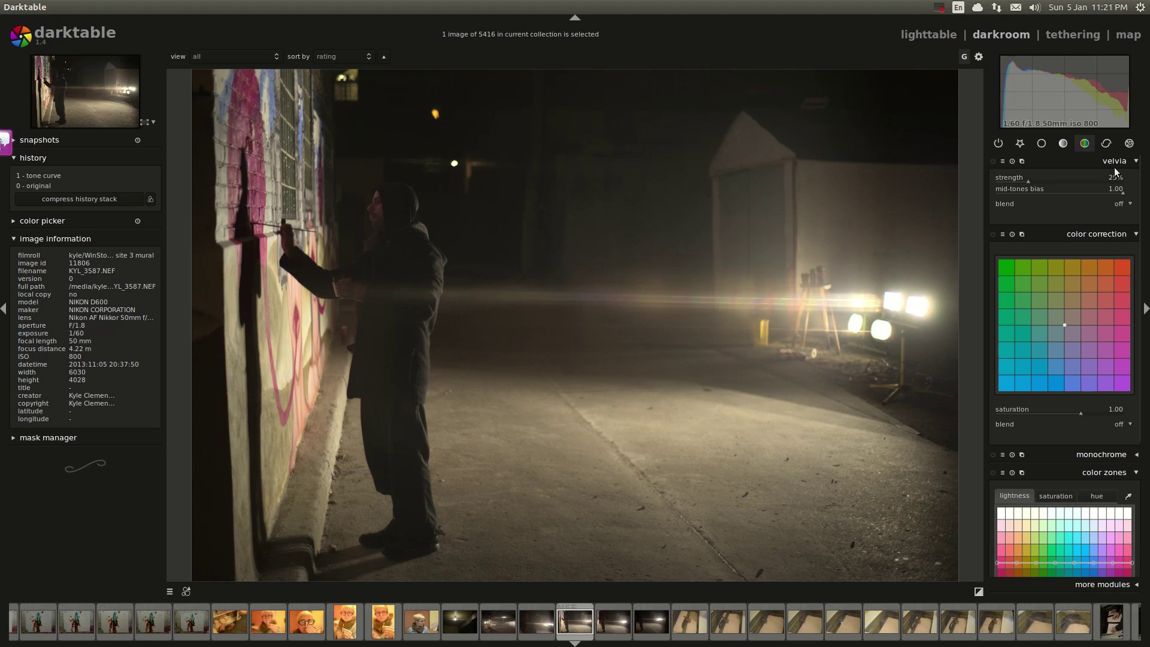
click(992, 161)
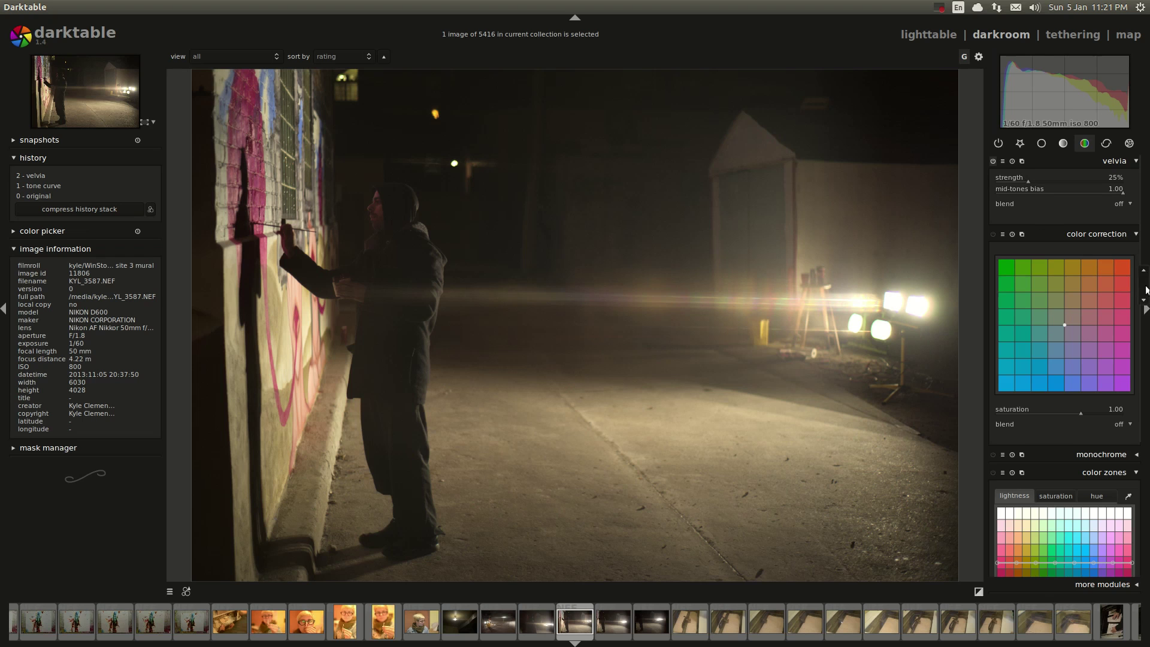
scroll(1145, 289, down, 5)
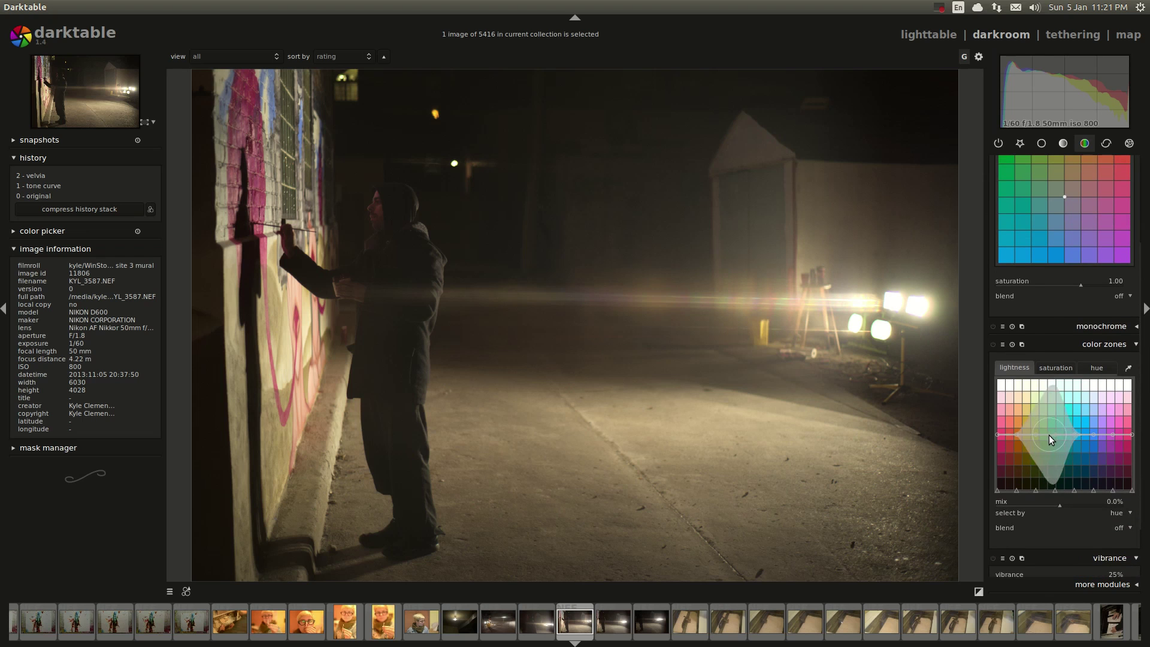
click(1054, 367)
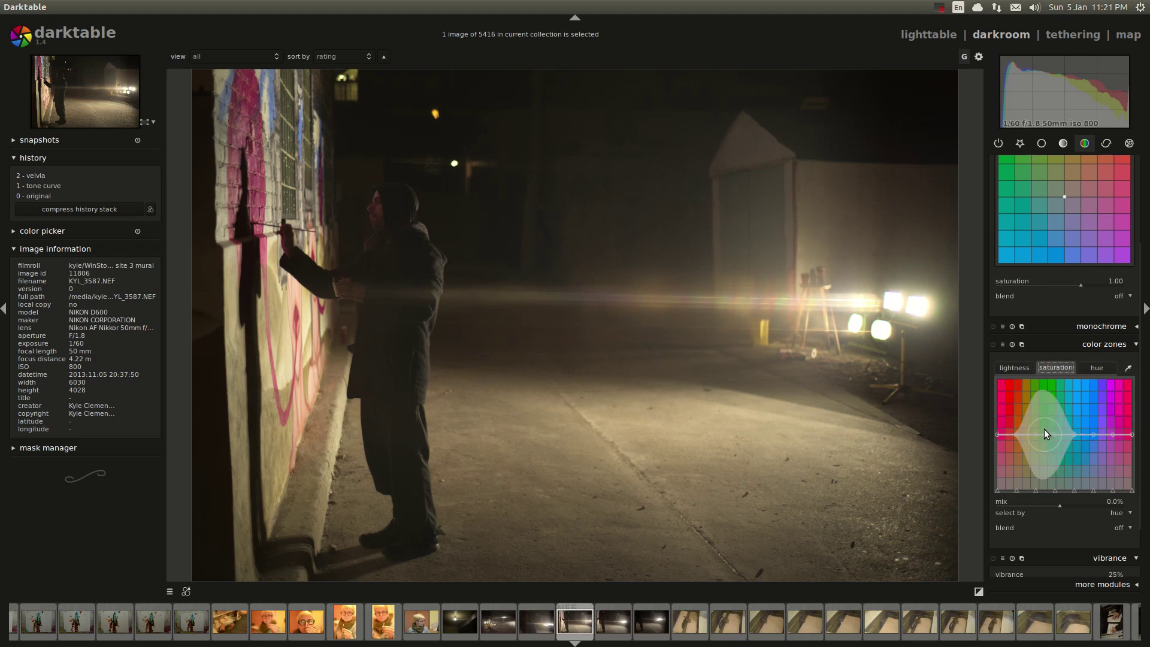
mouse_move(1048, 433)
mouse_down()
mouse_move(1047, 383)
mouse_move(1044, 425)
mouse_up()
- Split-tone with color correction: teal shadows and orange highlights
scroll(1055, 303, up, 3)
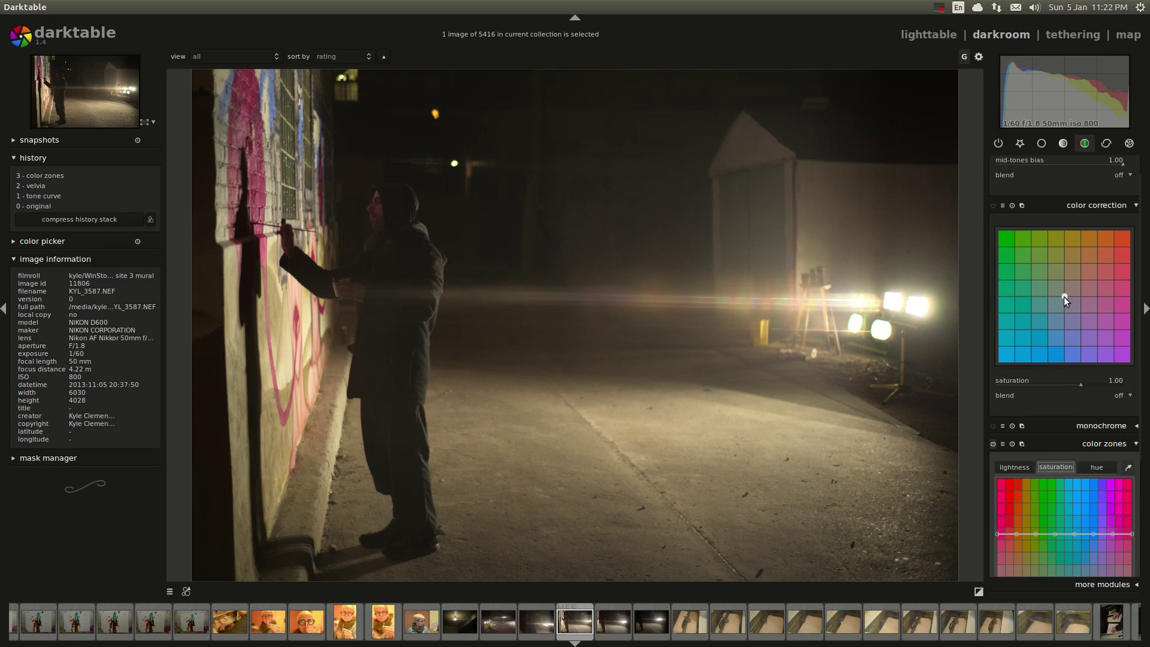
drag(1065, 295, 1045, 321)
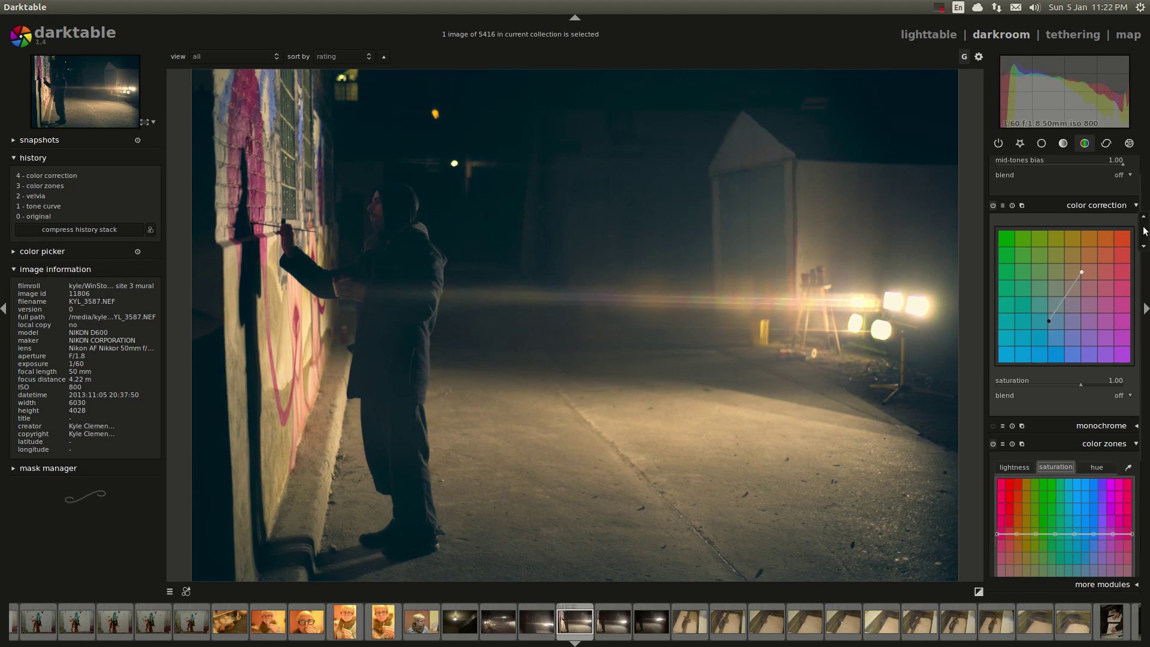
scroll(1144, 231, up, 1)
- Raise the equalizer's luma curve to boost local detail contrast
click(1106, 144)
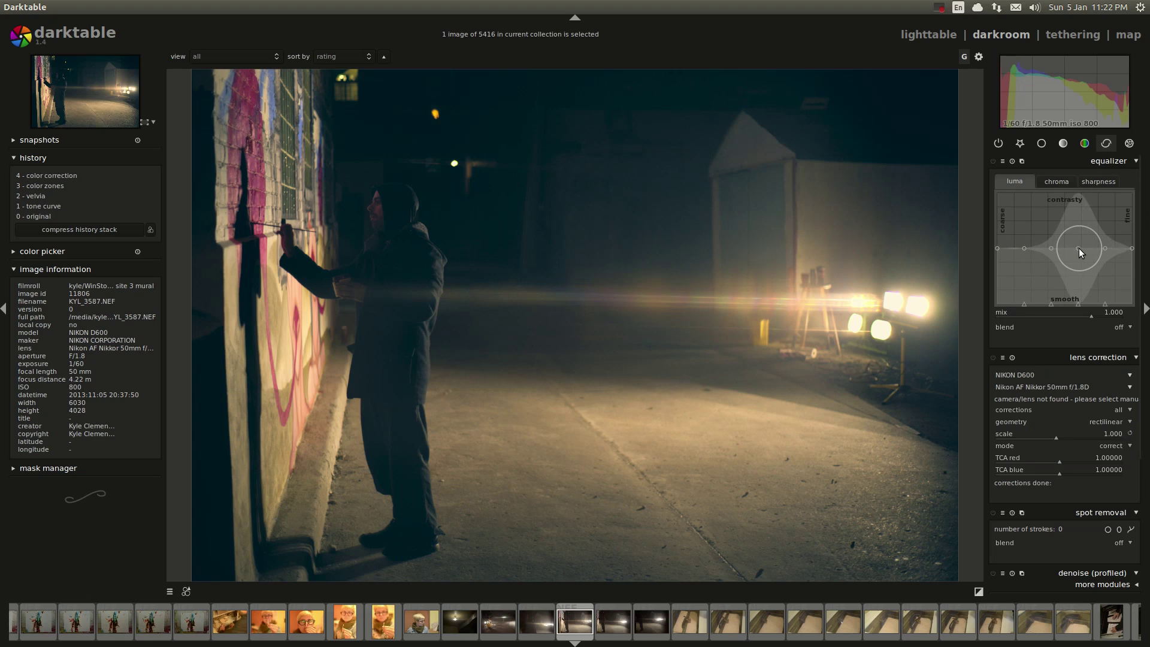
scroll(1078, 246, down, 2)
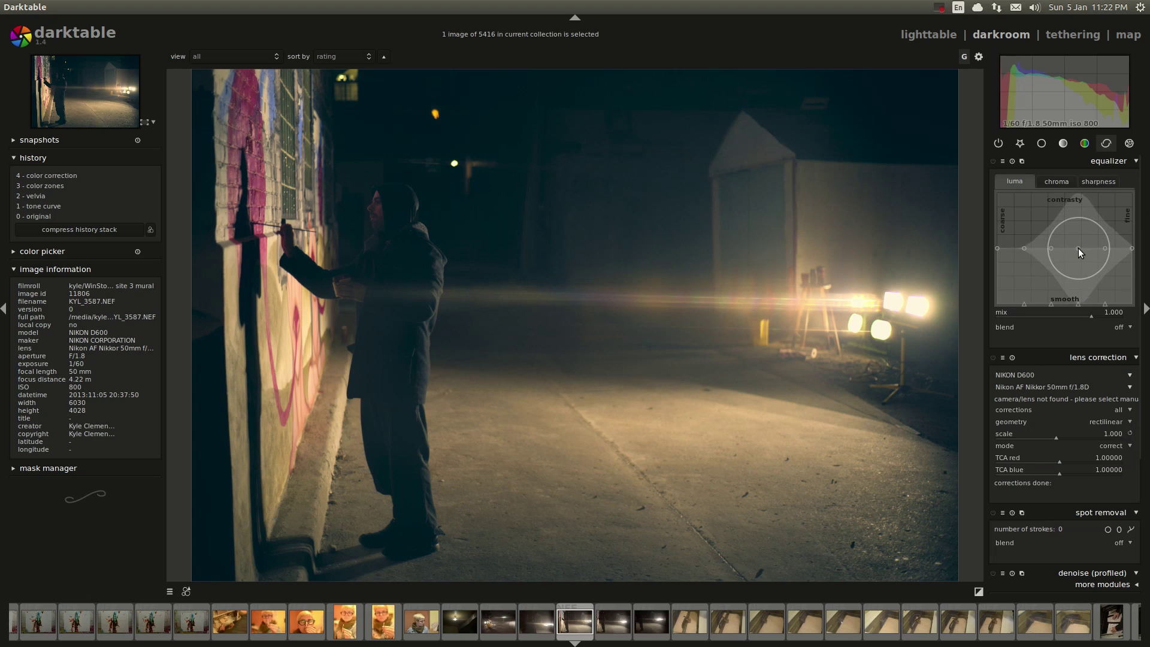
drag(1088, 247, 1087, 241)
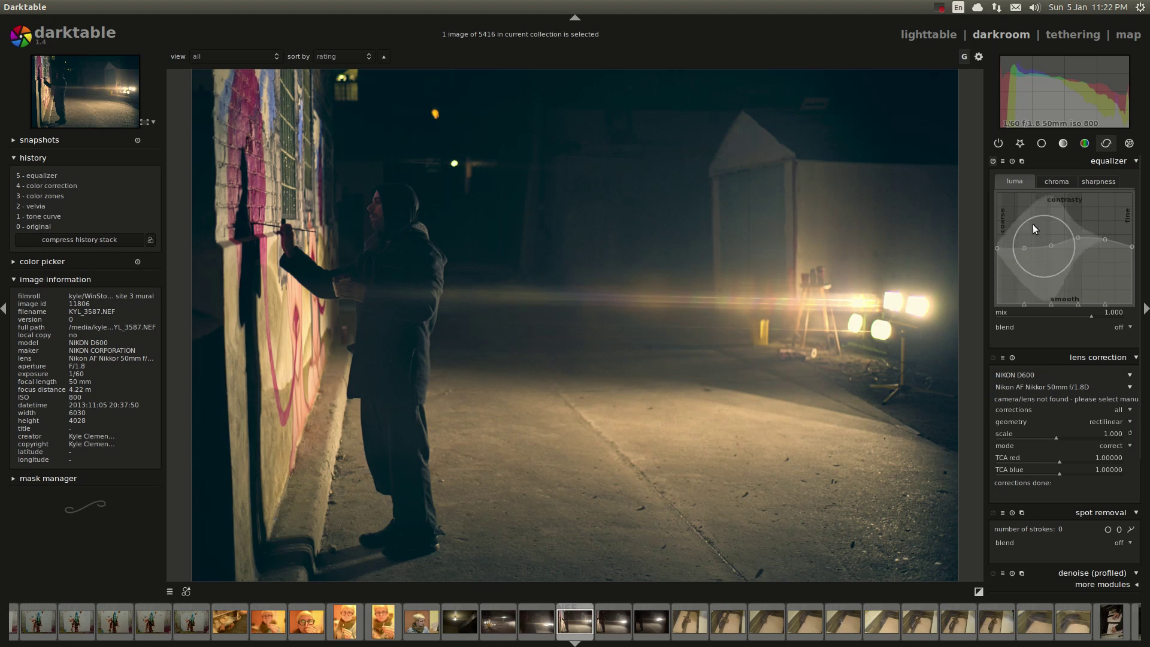
- Enable vignetting, widen it to about 99% scale and reduce its desaturation
click(1129, 143)
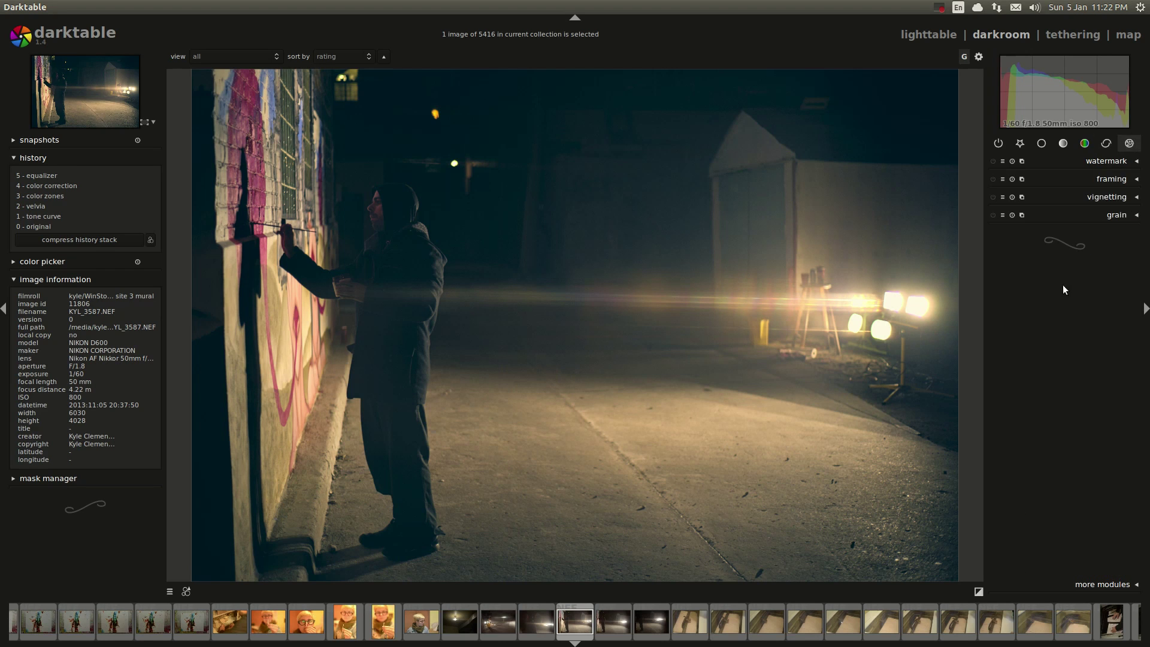
click(1095, 199)
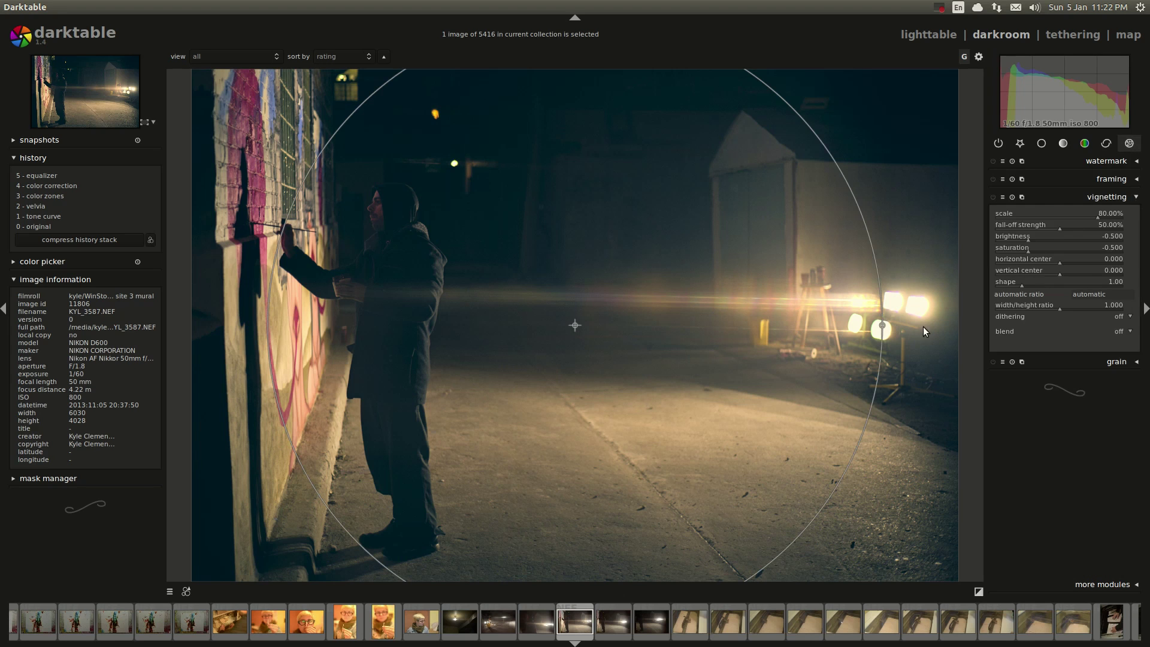
drag(882, 326, 961, 327)
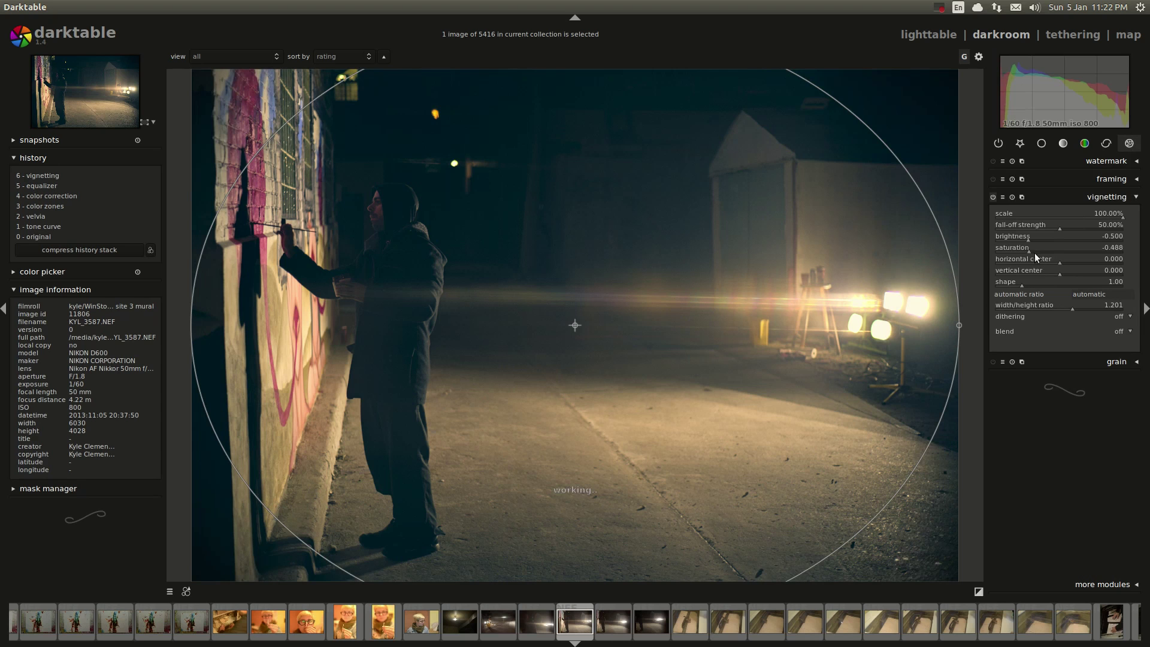
drag(1037, 253, 1051, 253)
- Shrink the vignette slightly and recentre it near the photo's middle
drag(959, 325, 948, 325)
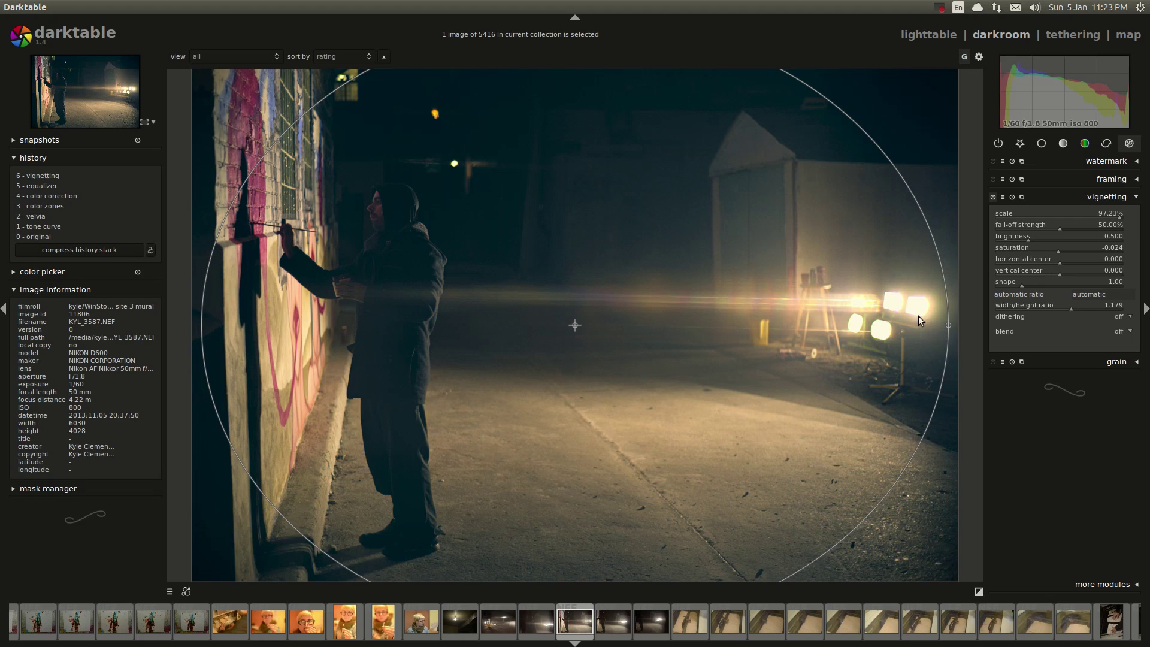
drag(574, 326, 413, 320)
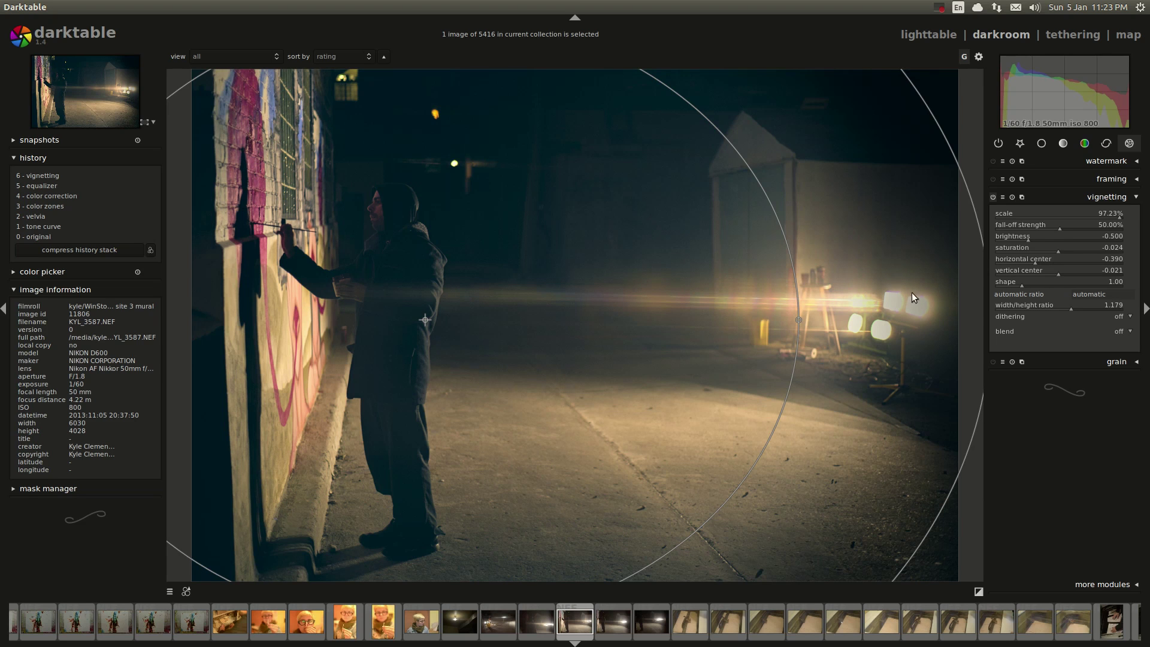
drag(424, 319, 562, 314)
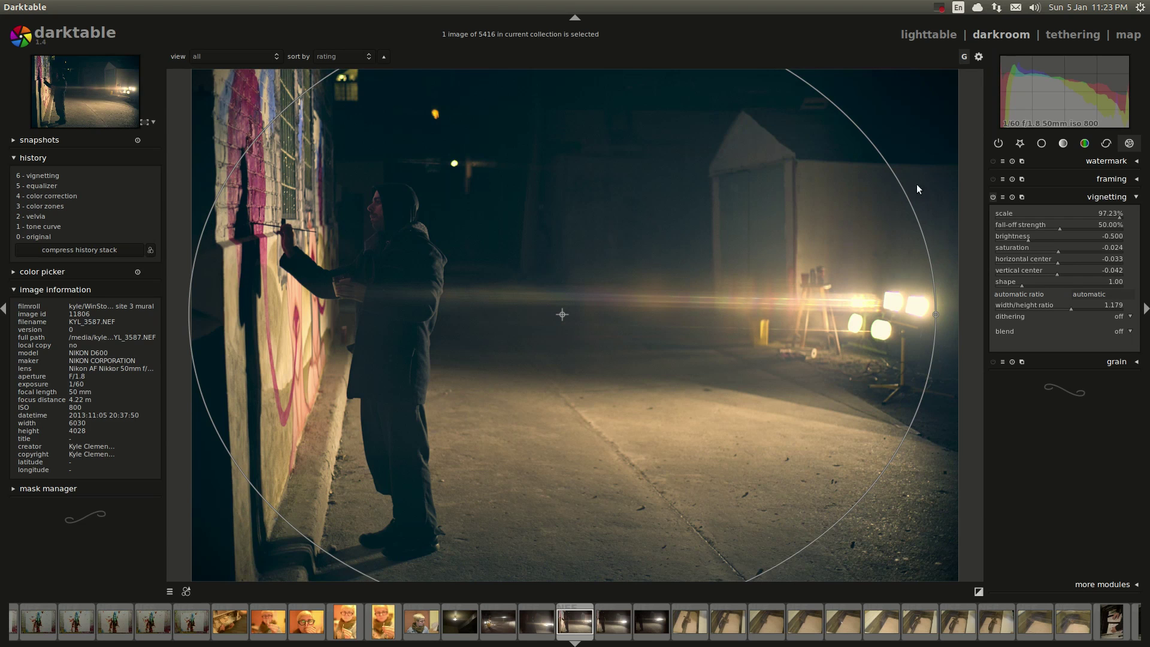
- Set the crop and rotate angle to 0.64° to straighten the photo
click(1024, 144)
click(1043, 145)
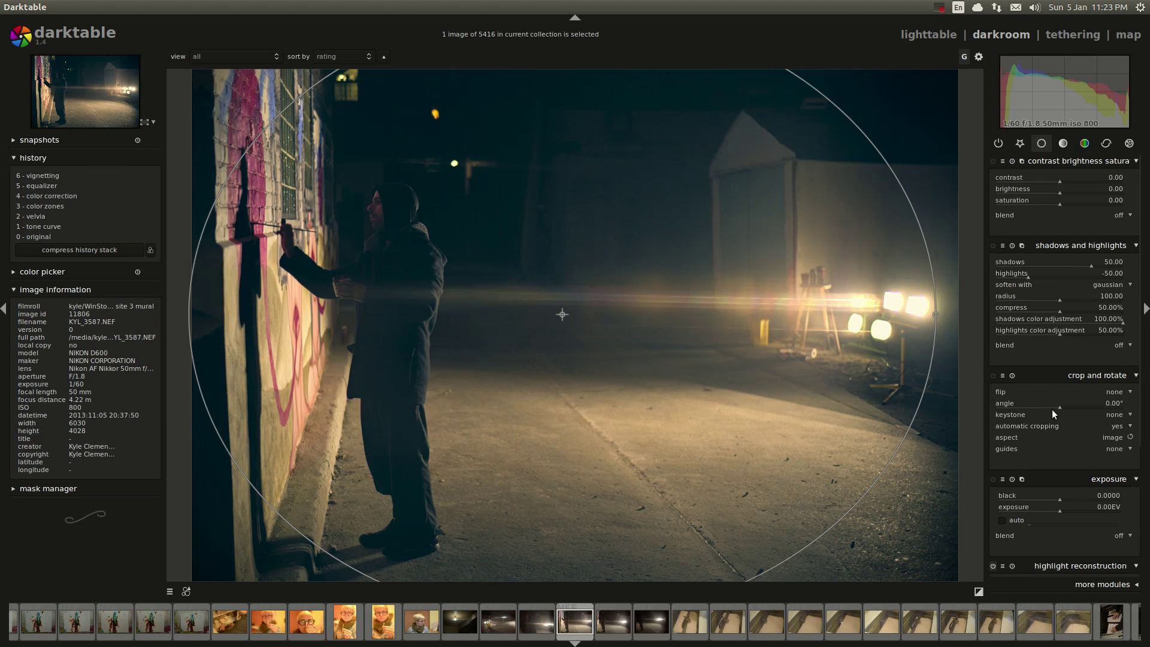
right_click(1062, 407)
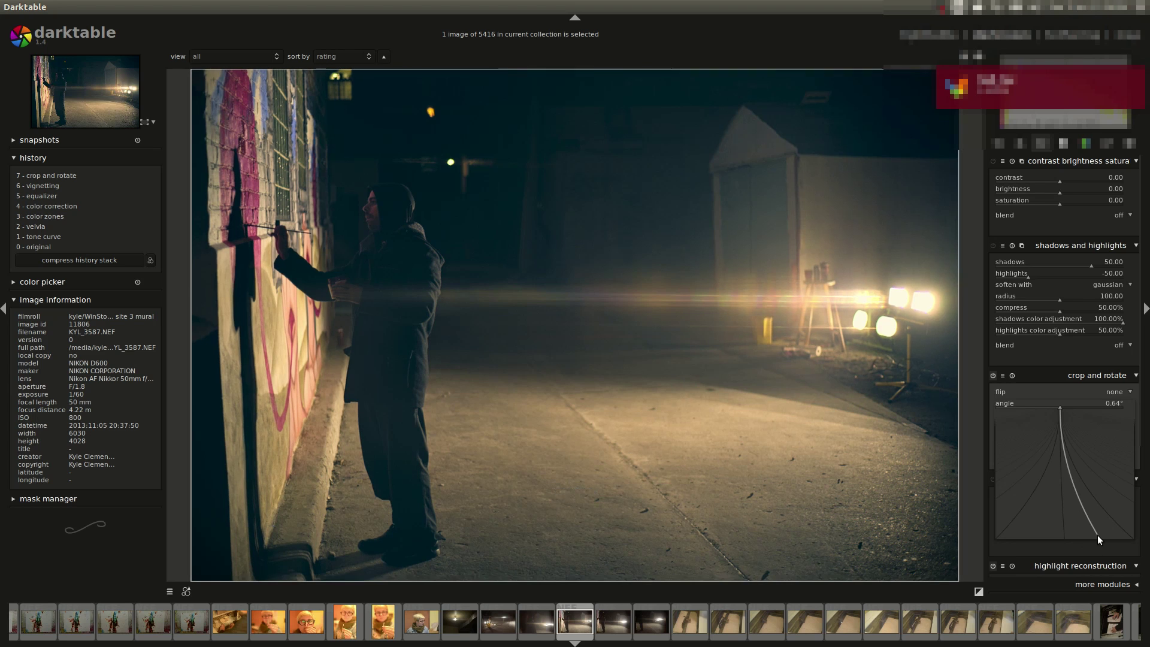
click(1063, 143)
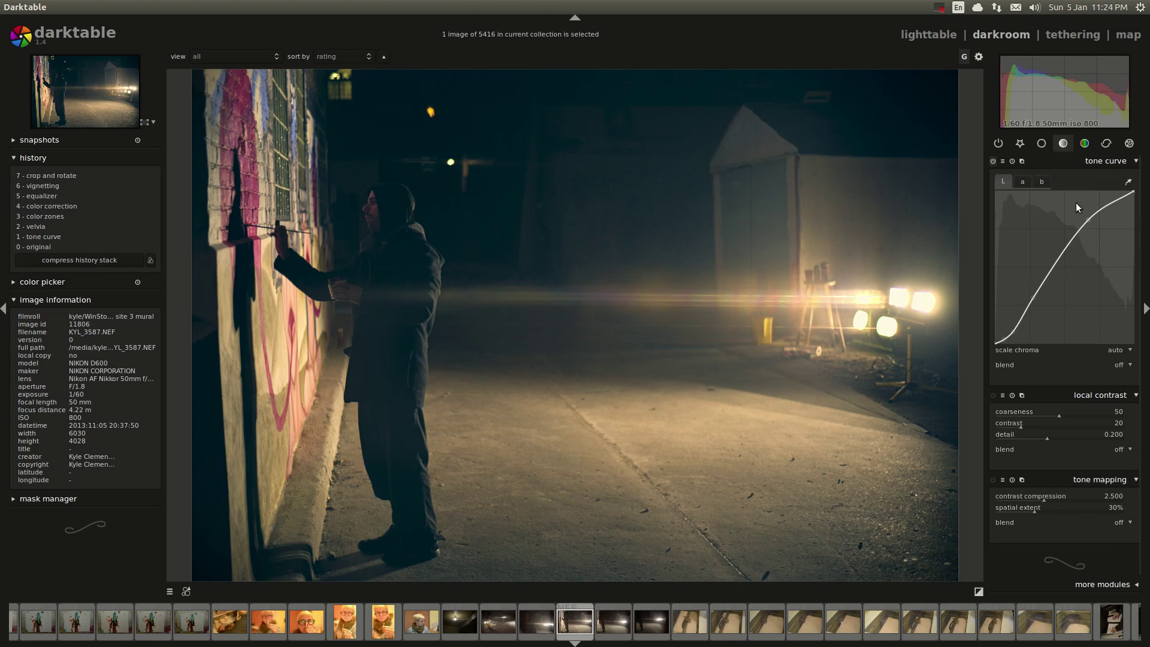
- Nudge the tone curve's lower-left shadow node
click(1004, 339)
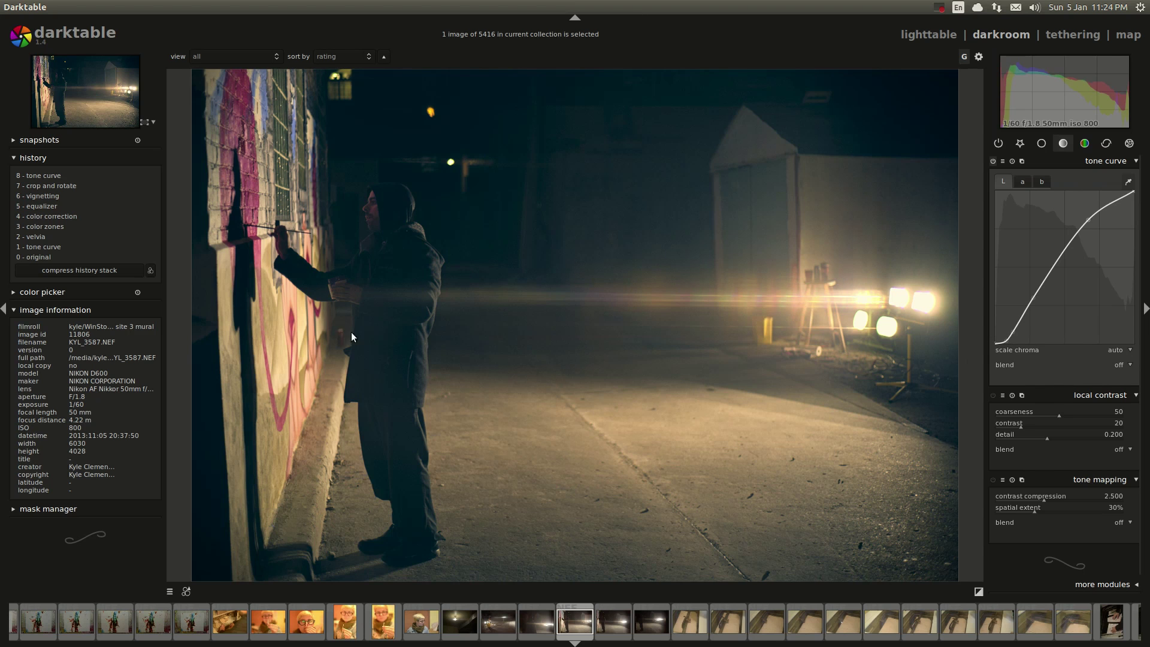
- Raise denoise (profiled) strength from 1.000 to 1.536, checking the painter's face at 100%
middle_click(269, 223)
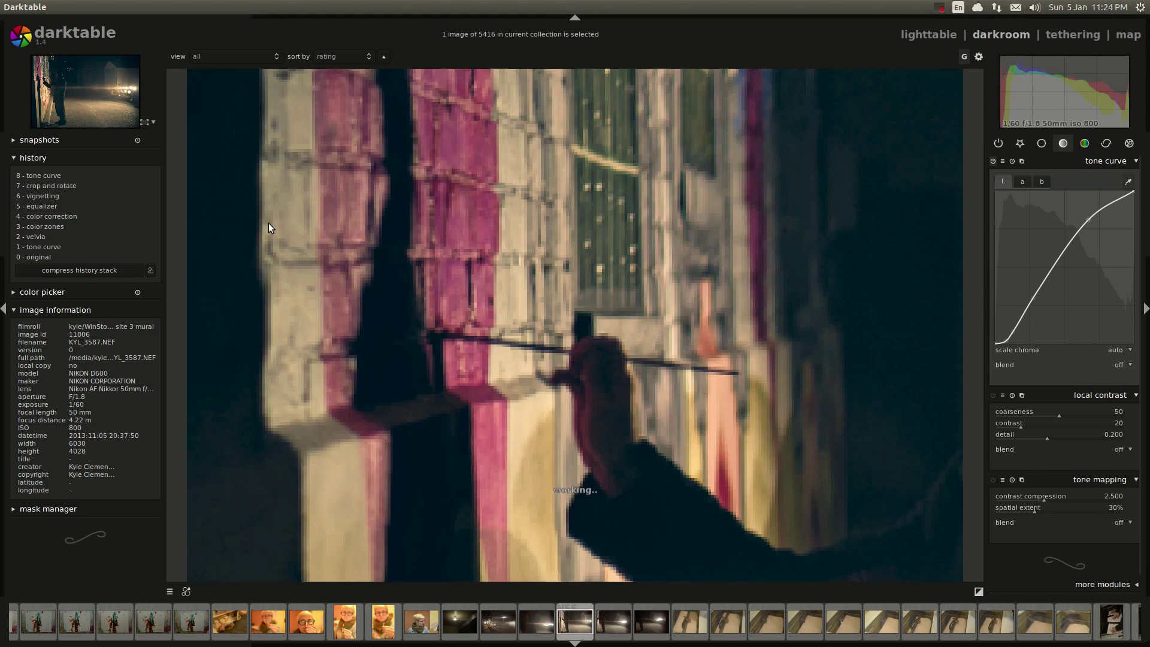
click(1019, 146)
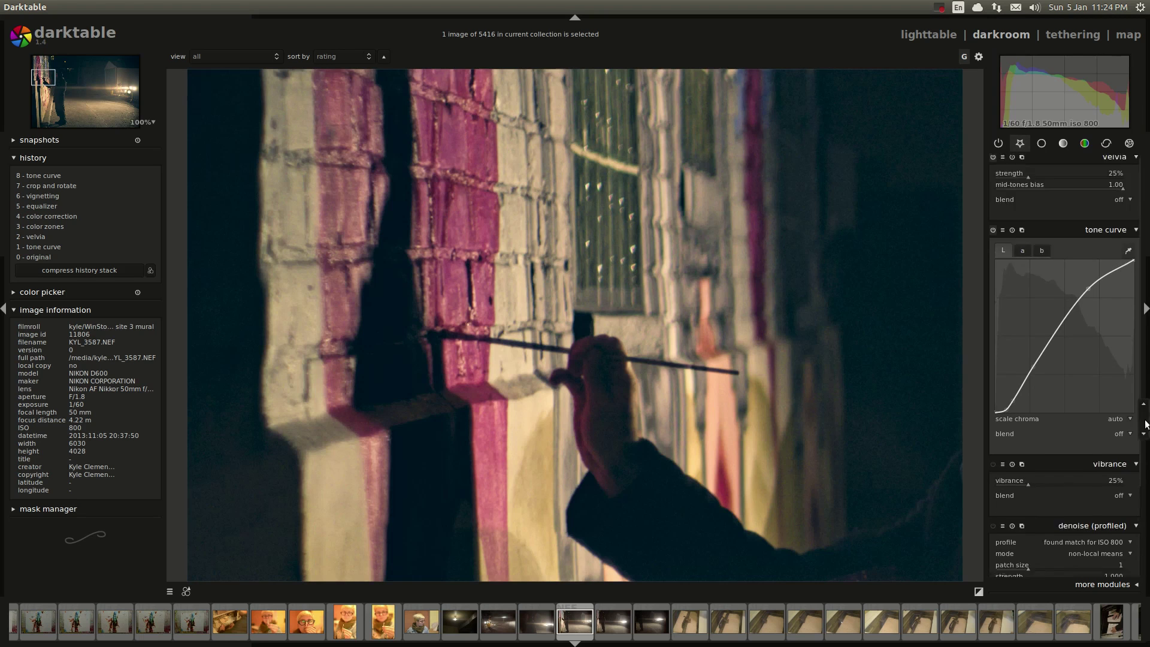
scroll(1145, 424, down, 4)
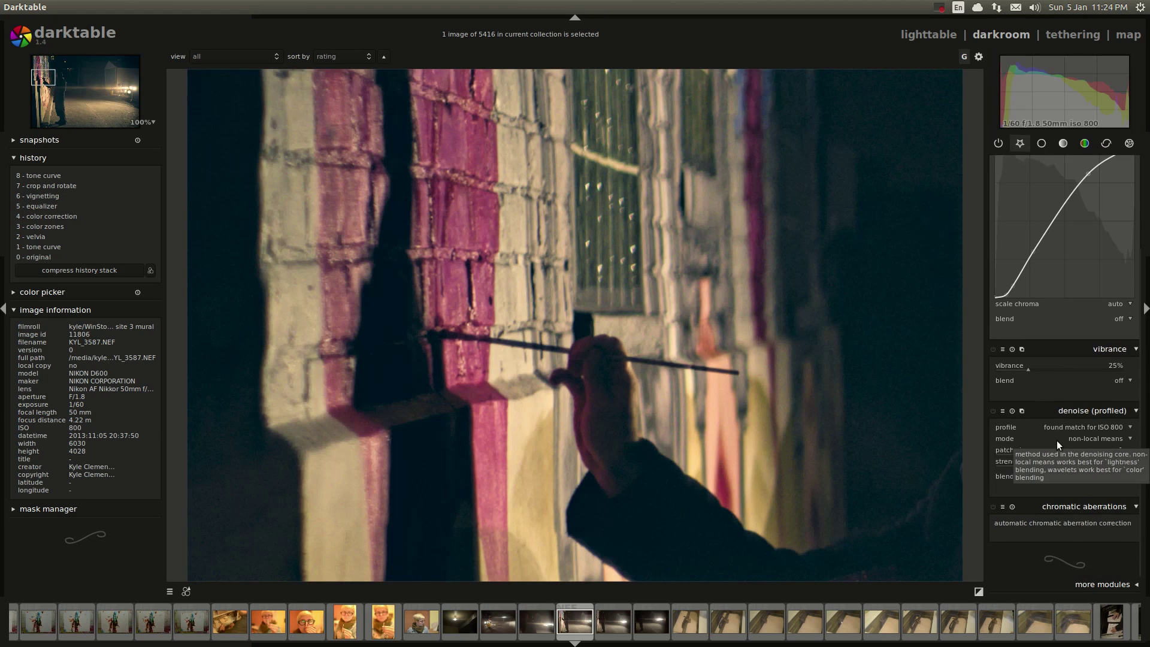
drag(781, 415, 675, 357)
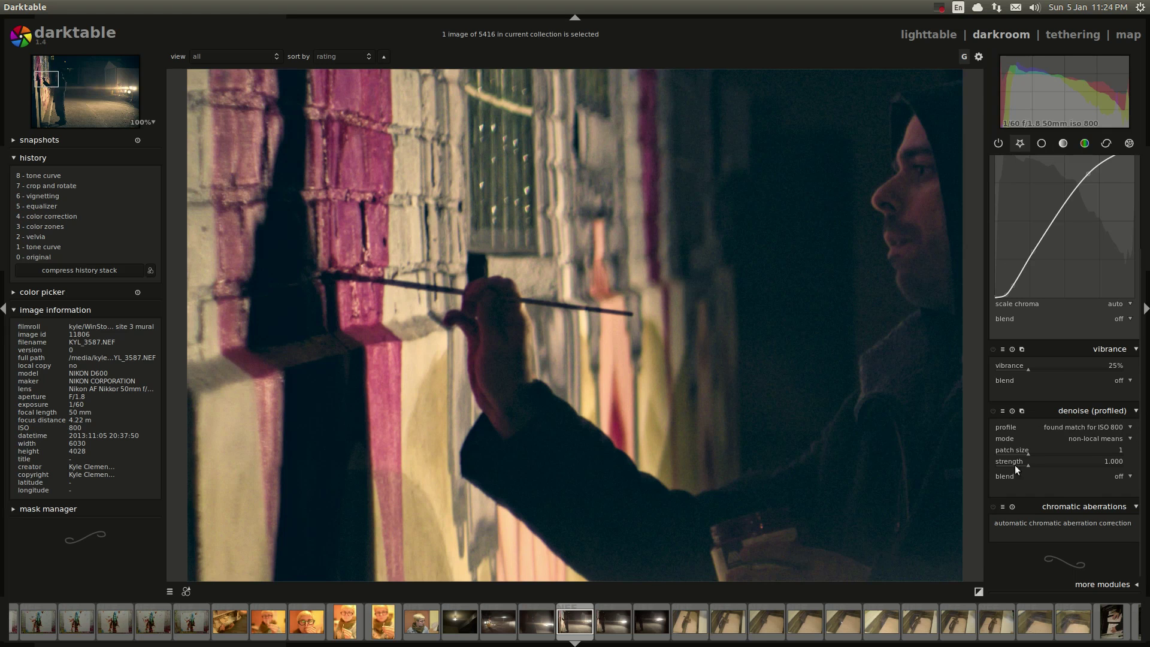
drag(1029, 466, 1044, 466)
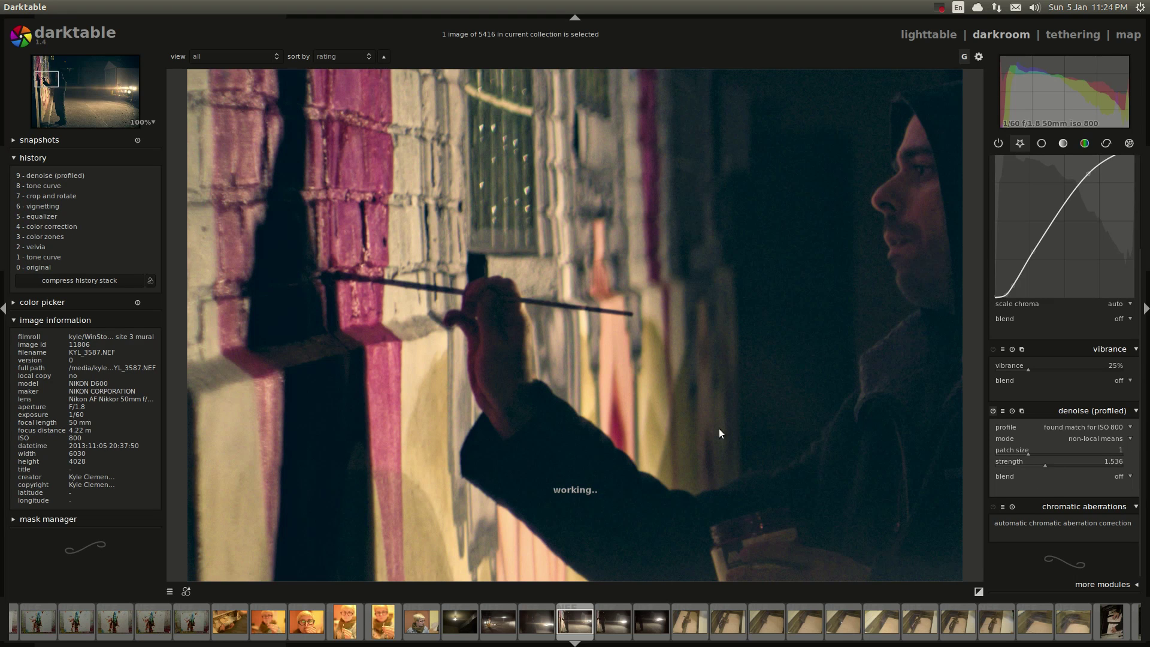
- Blend denoise (profiled) uniformly in color mode at 100% opacity
click(1130, 478)
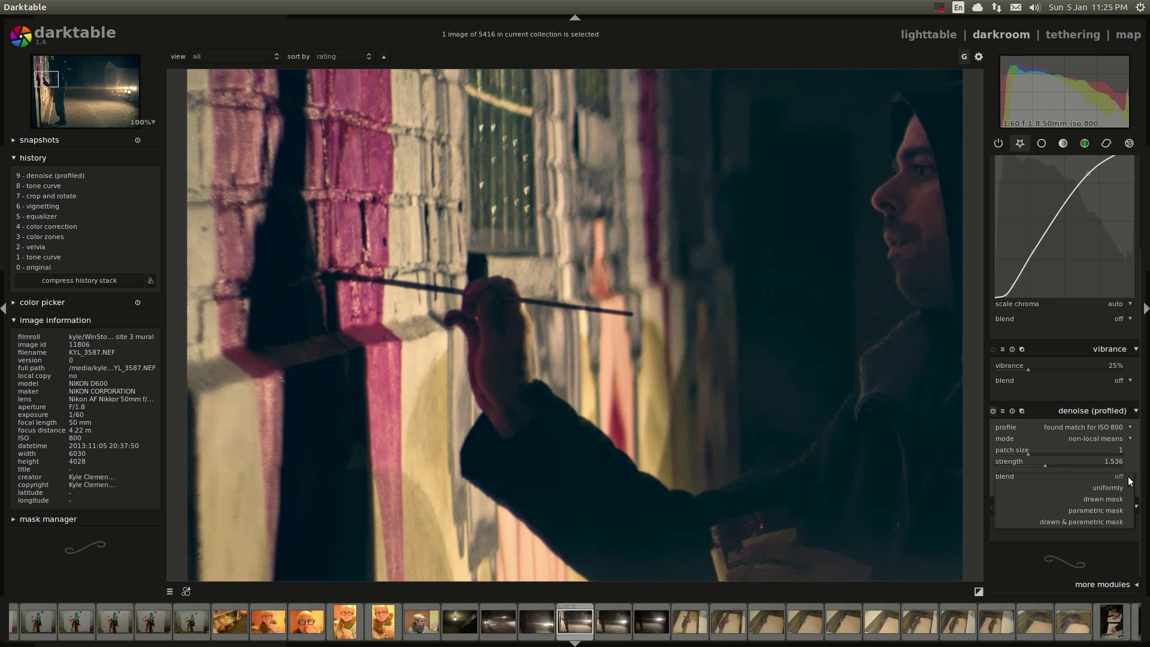
click(1126, 487)
click(1130, 490)
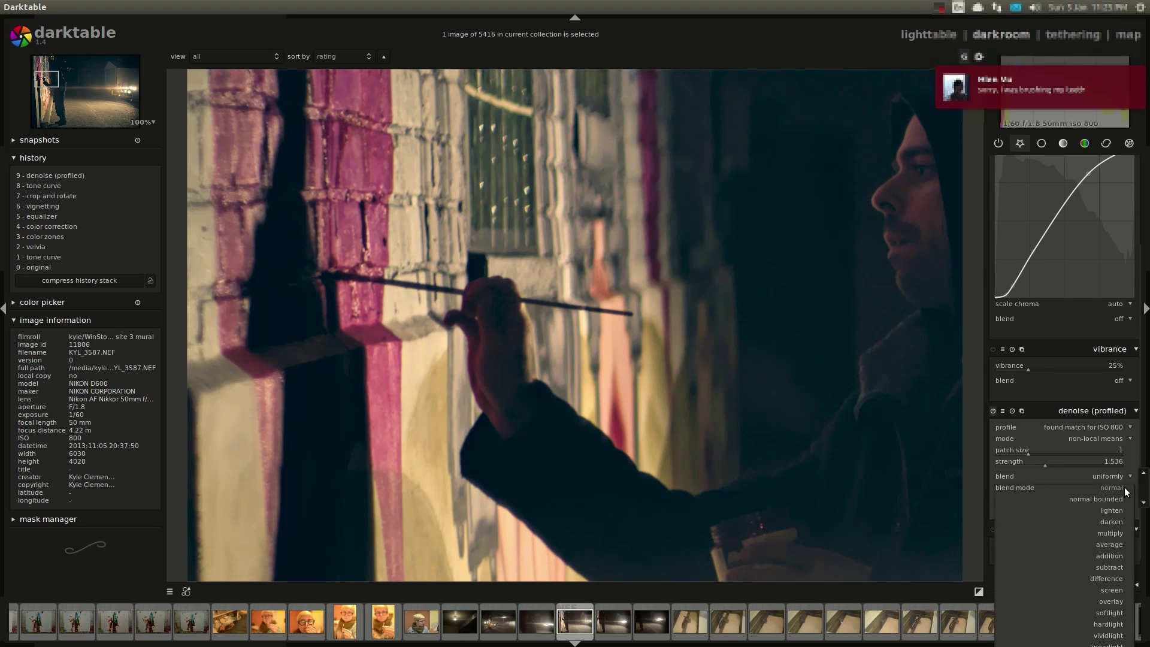
scroll(1100, 580, down, 4)
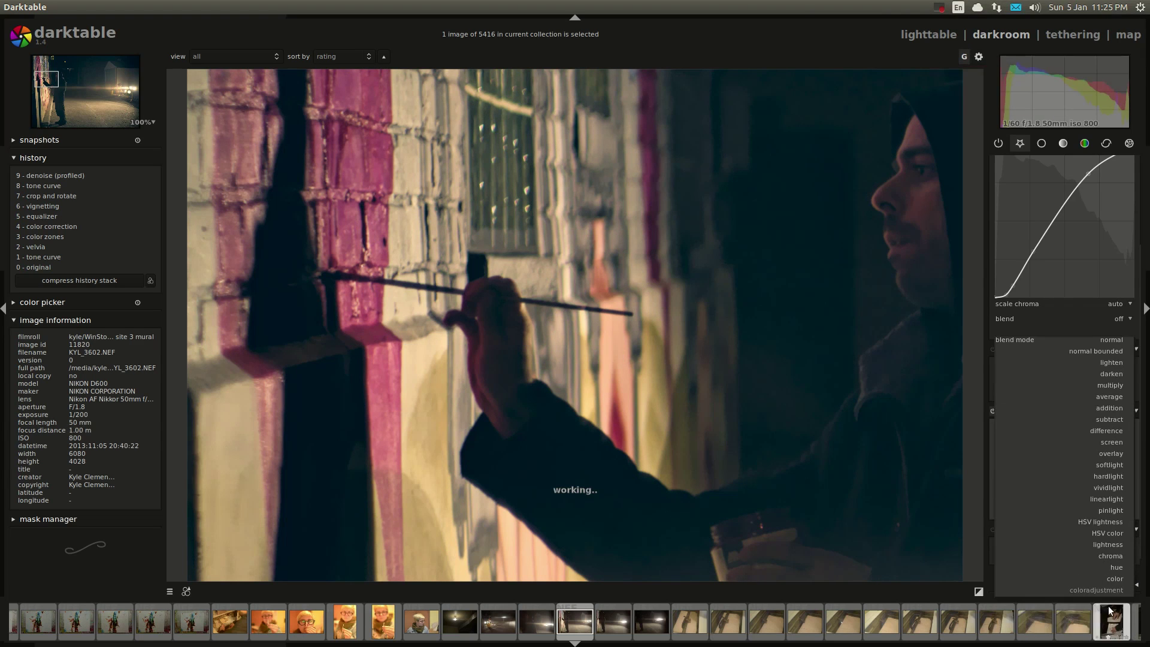
click(1115, 580)
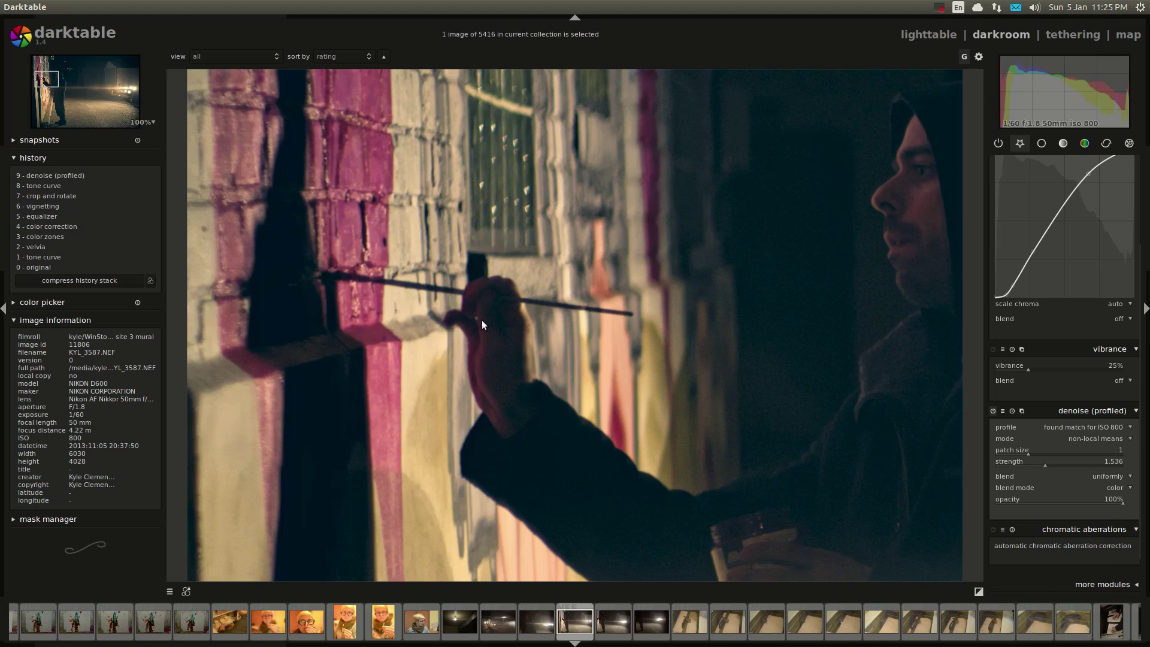
- Zoom in to 200% to inspect the photo, then back out to fit
scroll(481, 319, up, 1)
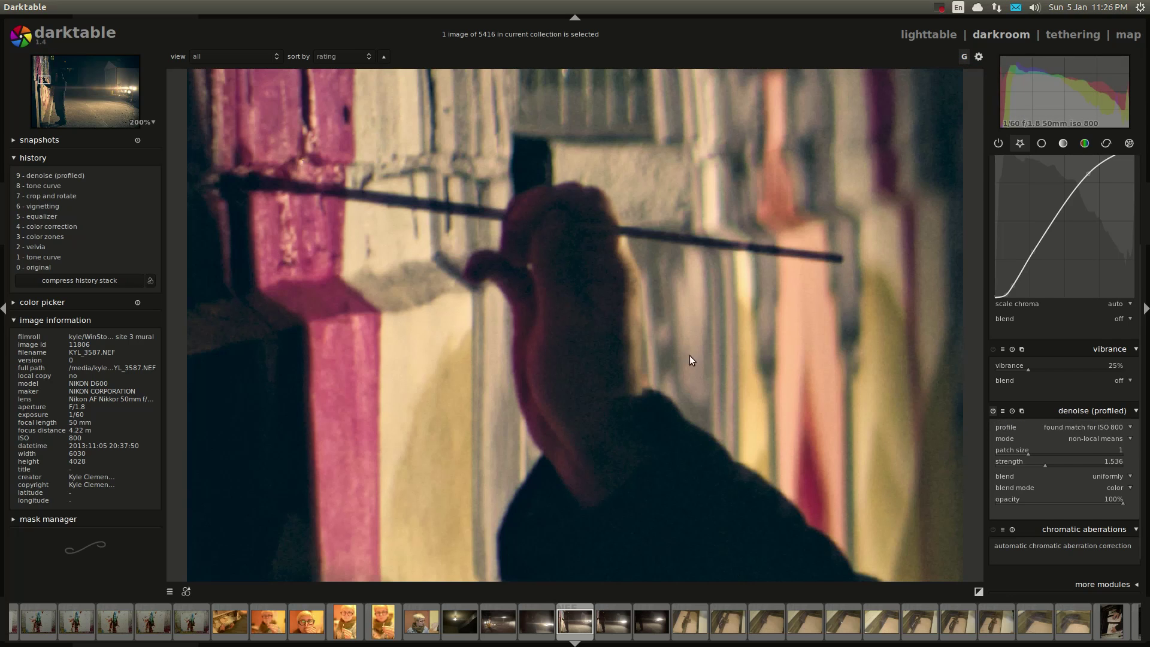
scroll(689, 359, down, 2)
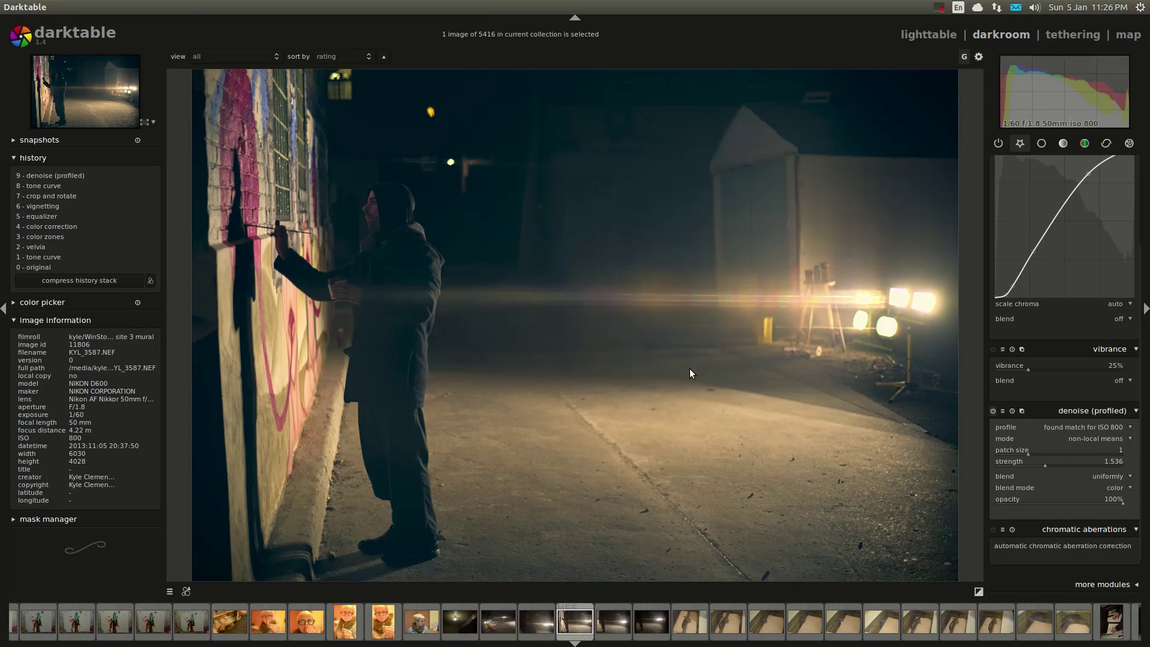